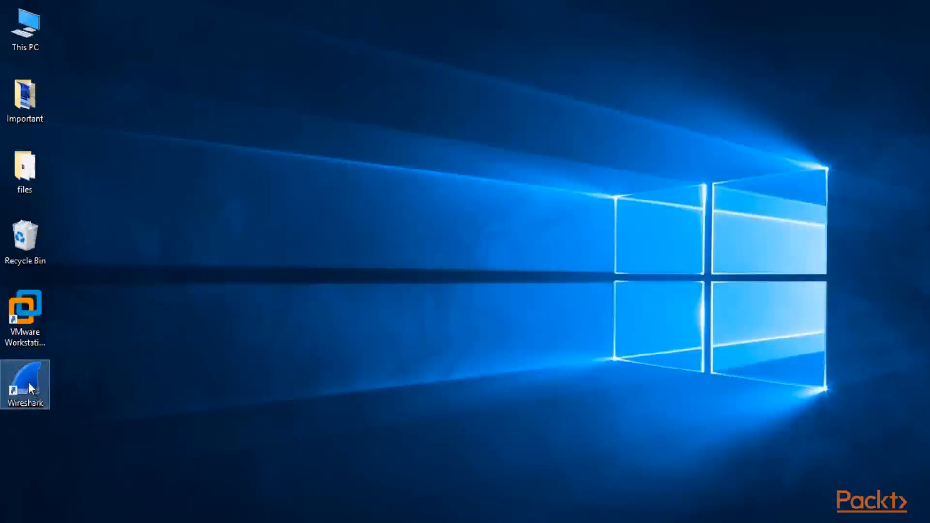
Open Wireshark and start a live capture on the Wi-Fi interface
double_click(30, 382)
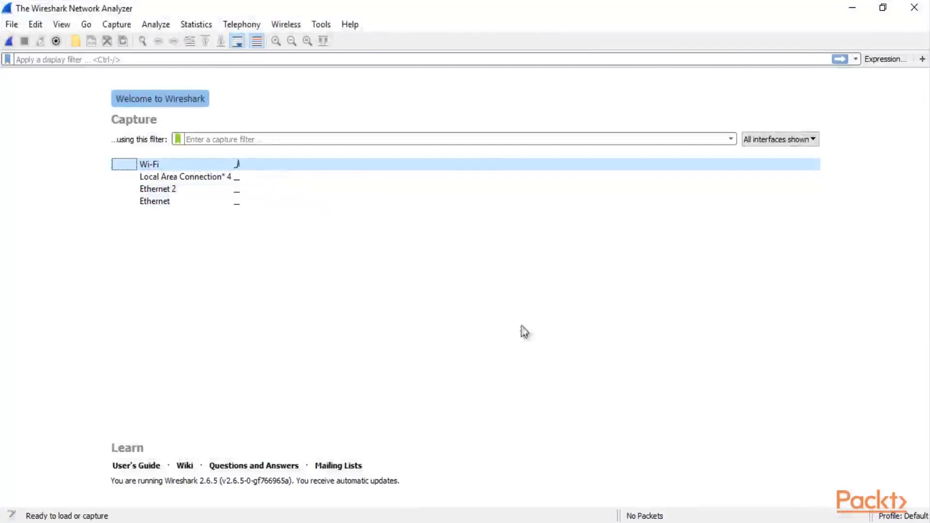
mouse_move(198, 186)
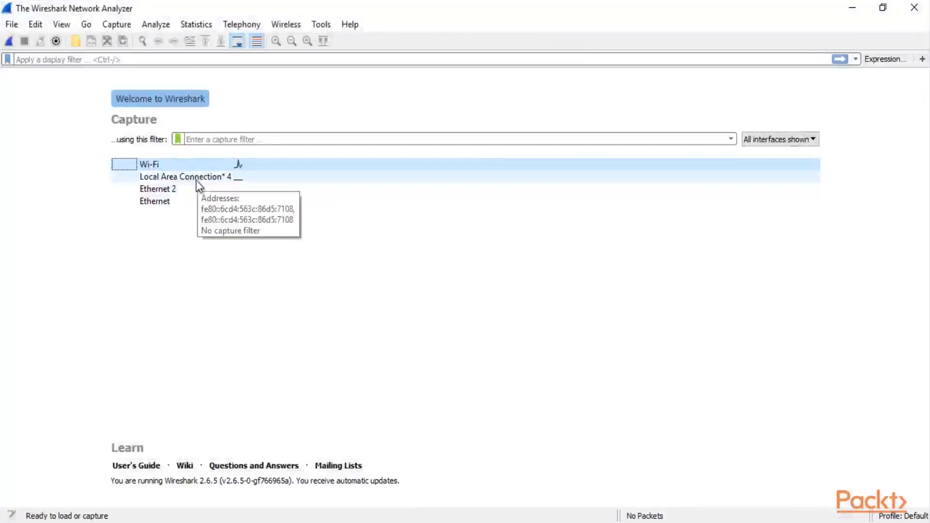
double_click(248, 163)
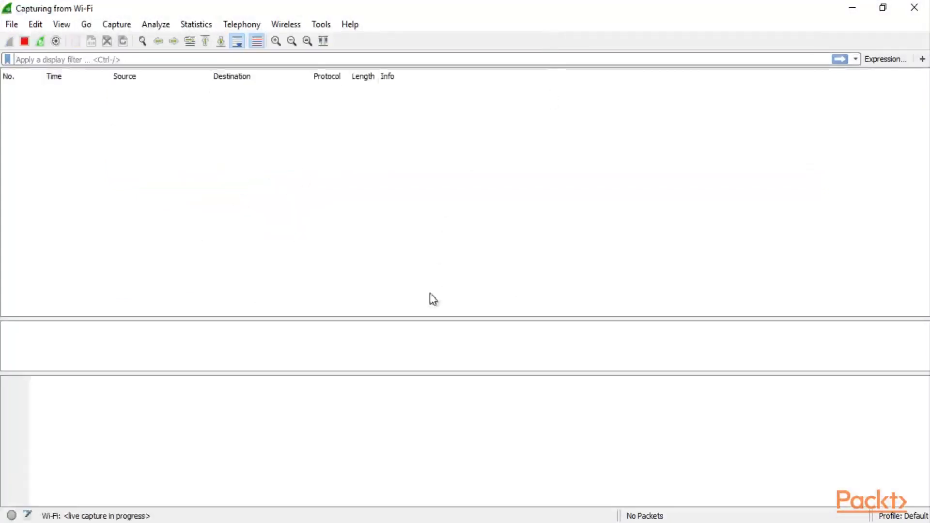
Enlarge the packet list area, follow the incoming packets, and stop the running Wi-Fi capture
left_click_drag(428, 317, 418, 450)
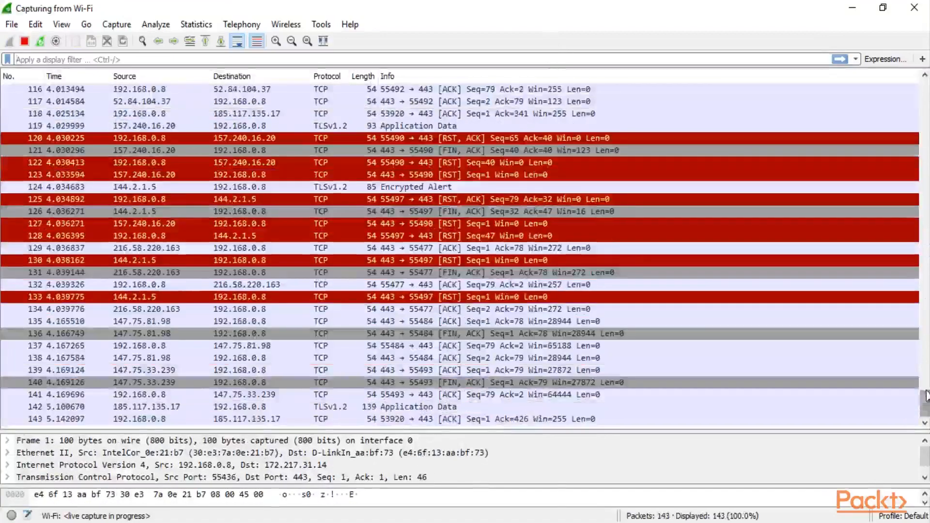
mouse_move(924, 404)
left_mouse_down()
mouse_move(915, 60)
mouse_move(924, 409)
left_mouse_up()
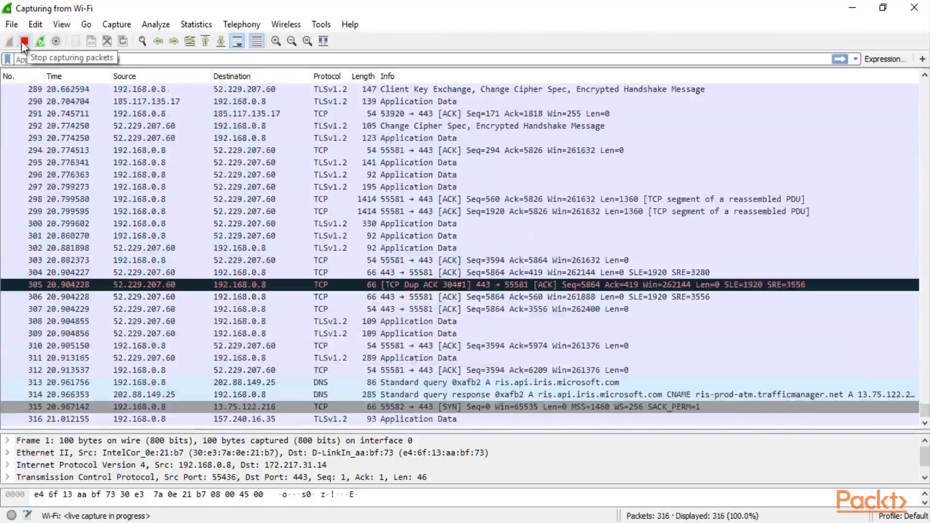
left_click(21, 41)
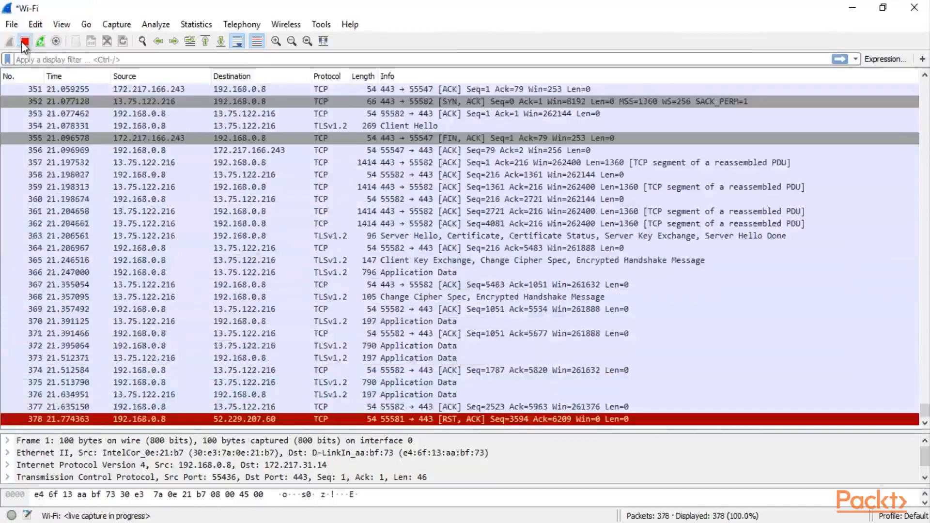
Review the captured packet list from first to last entry, selecting packets 4, 382 and 1 for inspection
left_click_drag(923, 400, 925, 84)
left_click(511, 122)
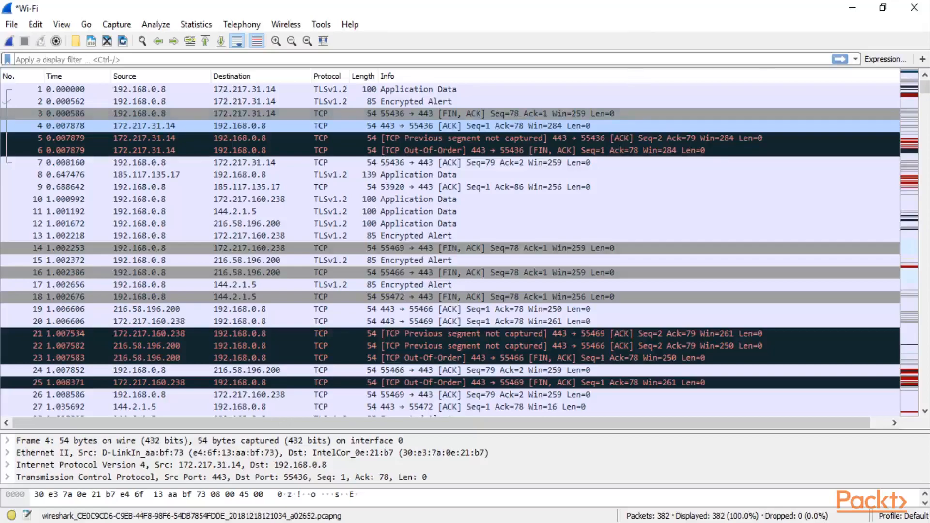
left_click_drag(925, 90, 910, 395)
left_click(42, 406)
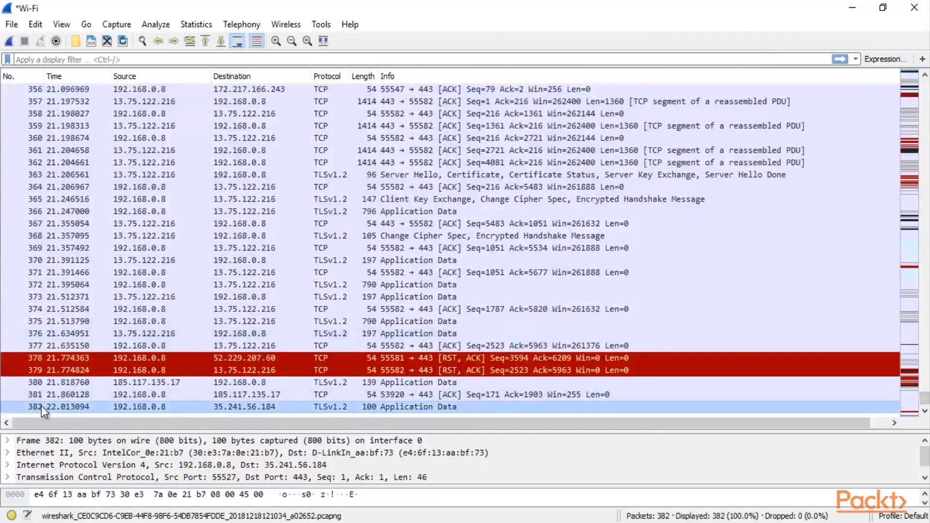
left_click_drag(925, 399, 924, 87)
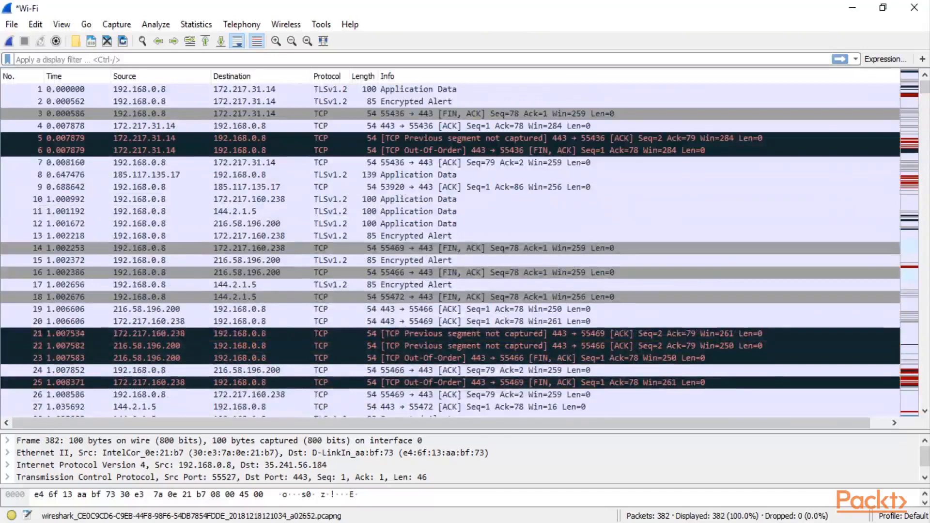
left_click(143, 92)
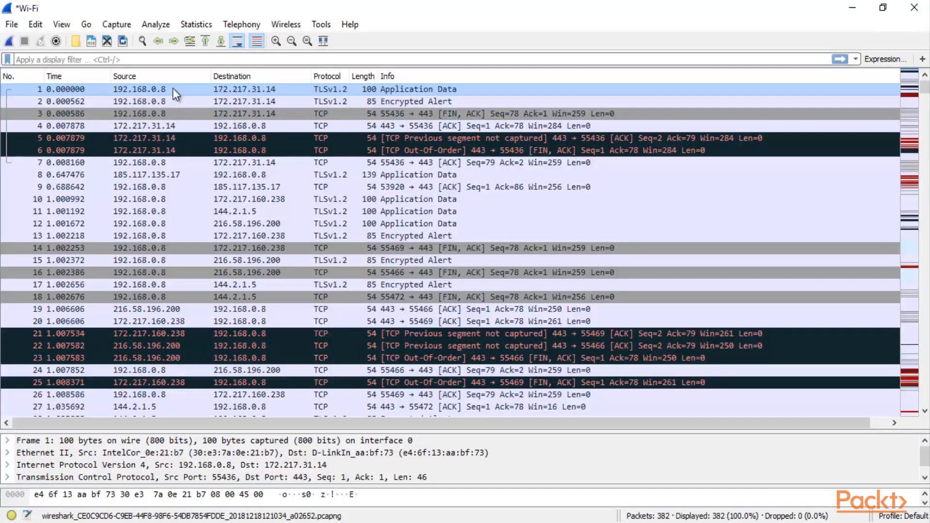
Apply the display filter ip.src==192.168.0.8 and look through the filtered packets to the end of the list
left_click(55, 59)
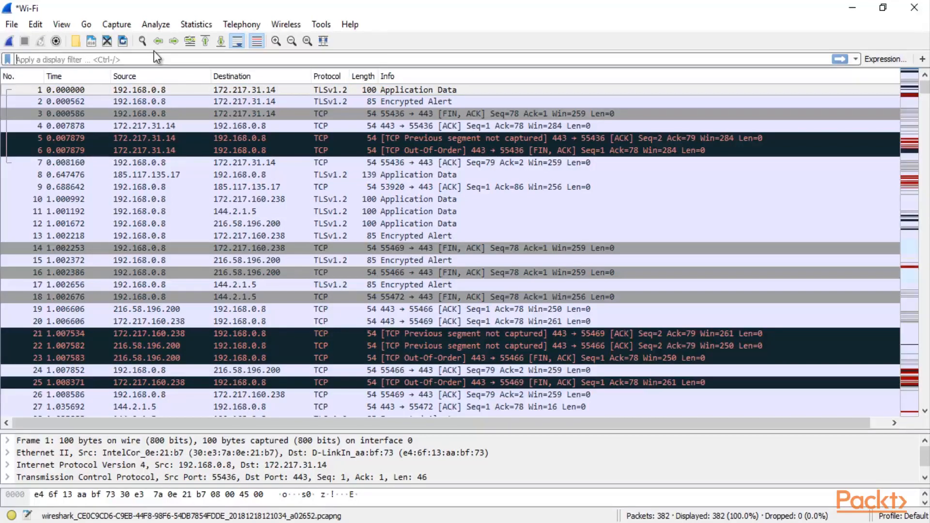
type("ip")
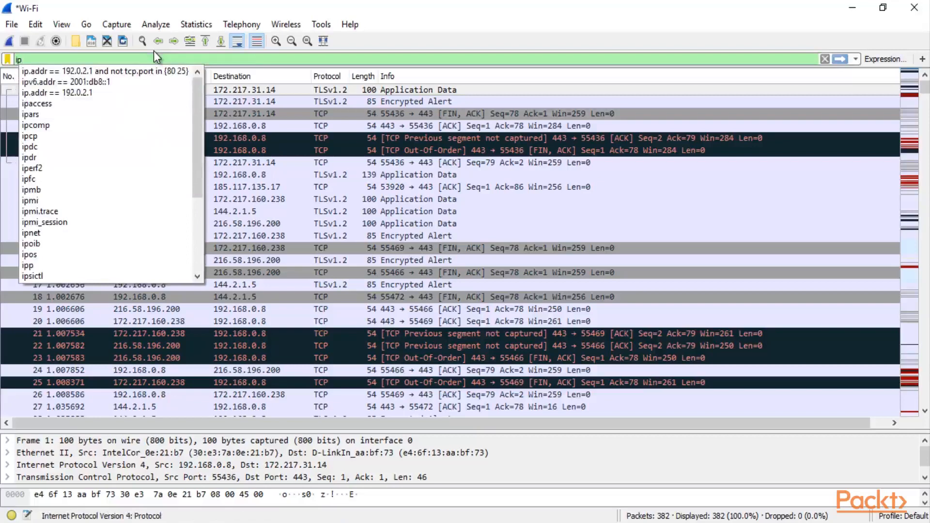
type(".src")
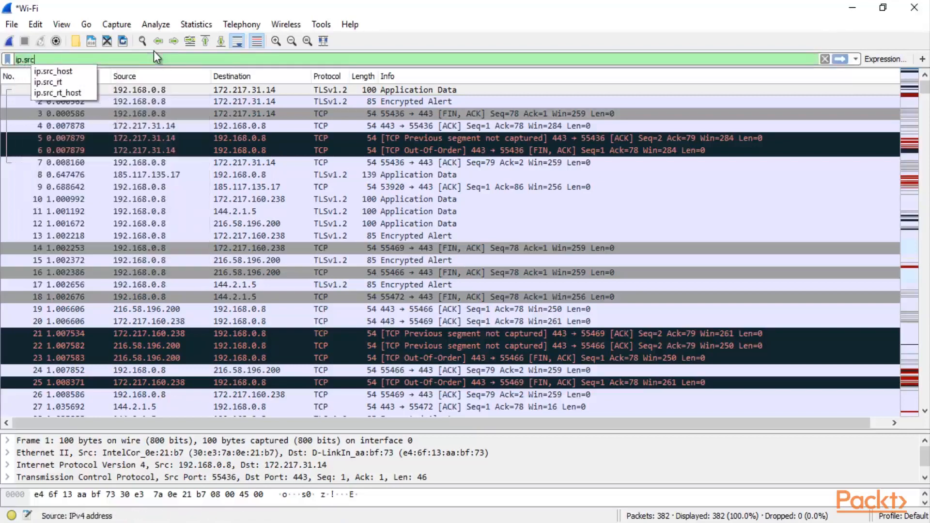
type("==")
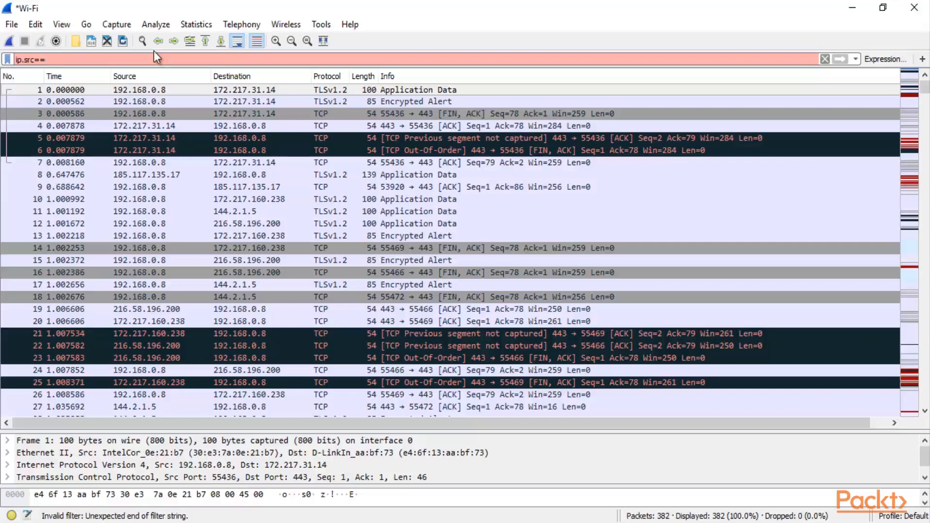
type("192")
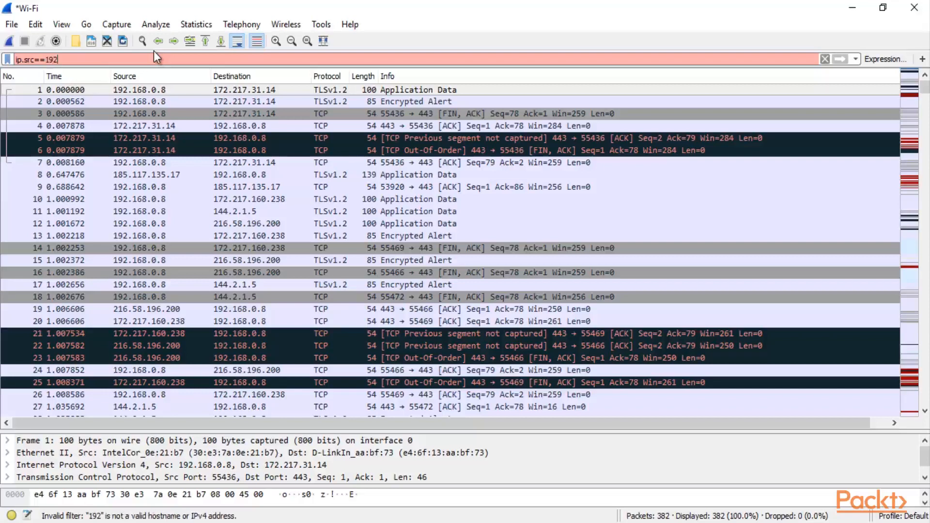
type(".168.0")
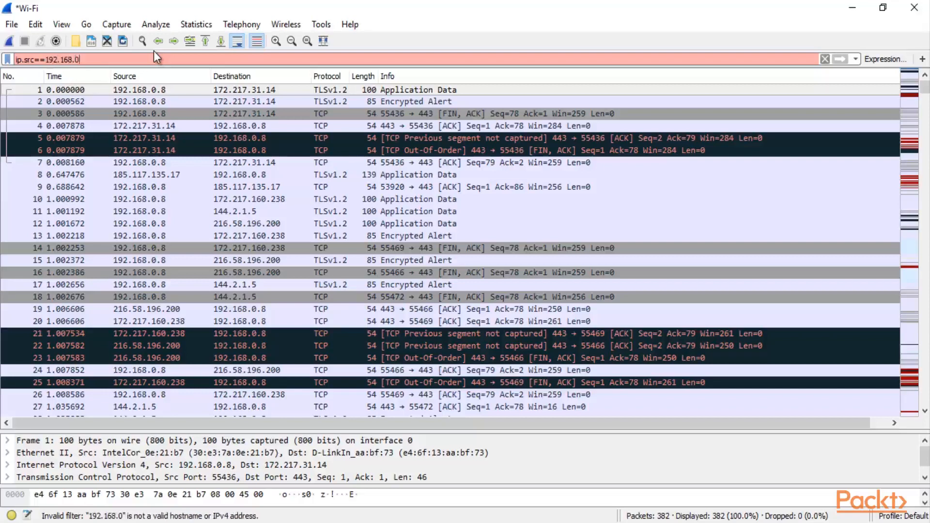
type(".8")
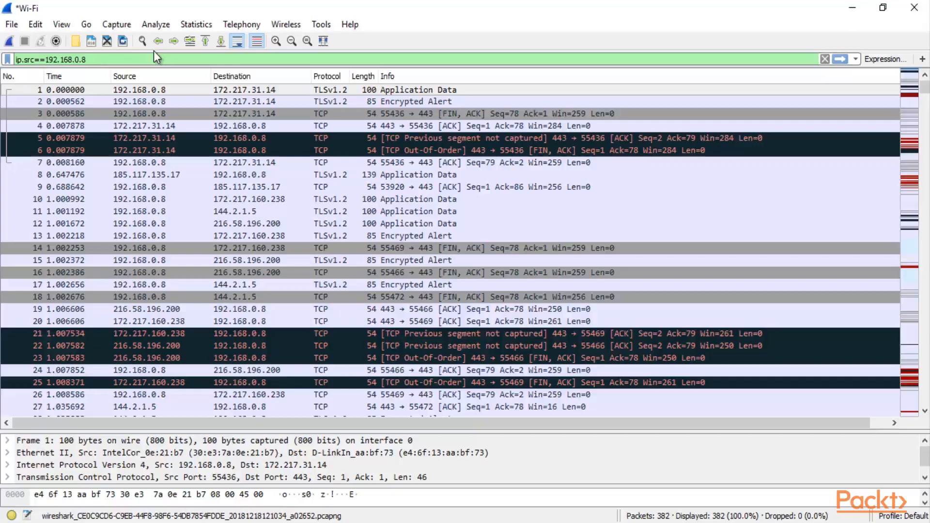
key("Return")
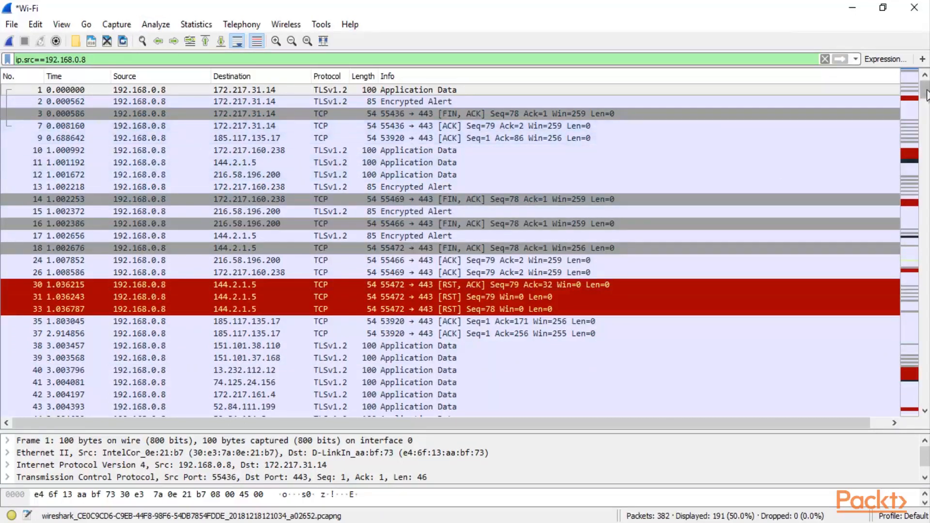
scroll(451, 247, "down", 20)
scroll(135, 288, "down", 13)
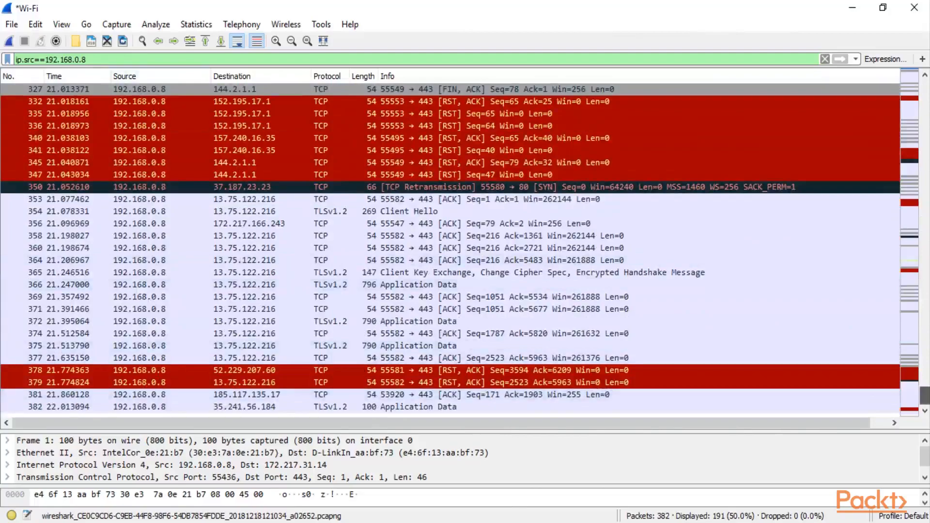
left_click_drag(924, 395, 925, 90)
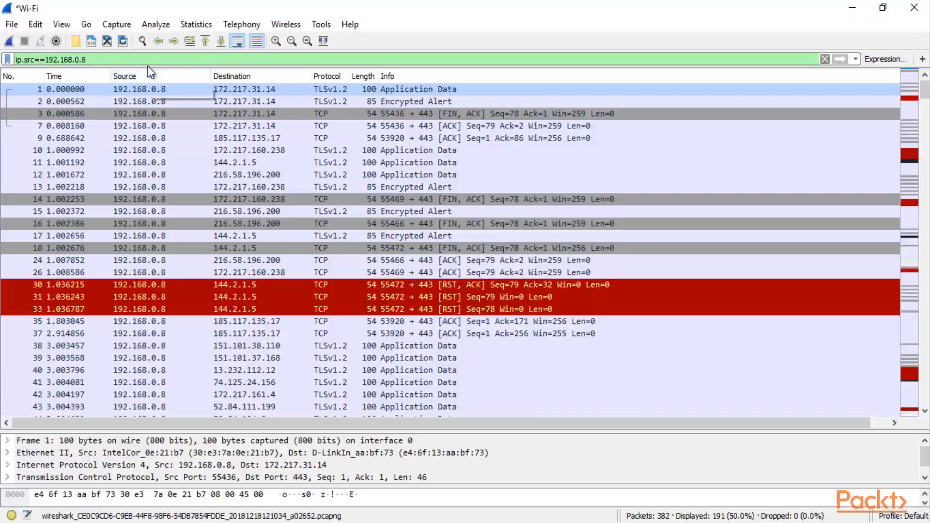
Replace the source filter with ip.dst==192.168.0.8, apply it, and inspect the first filtered packets
left_click(825, 59)
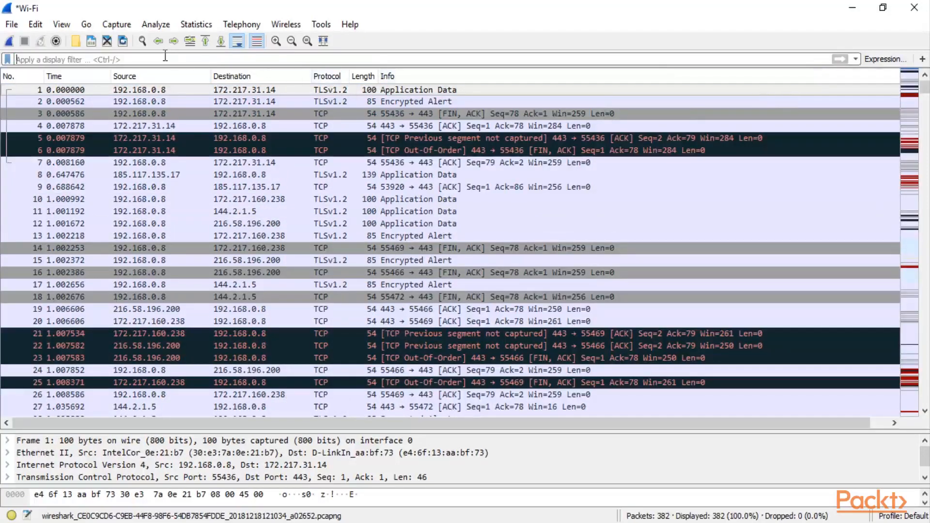
left_click(164, 55)
type("ip.")
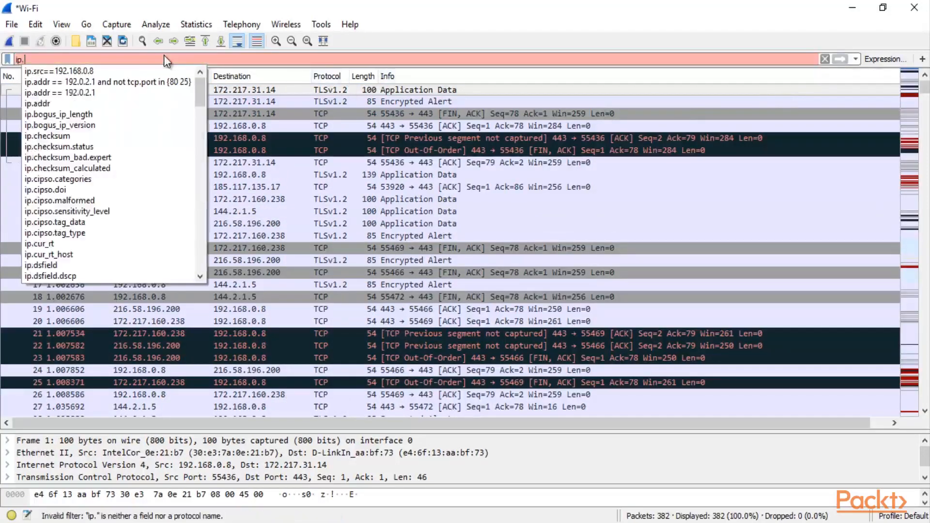
type("dst")
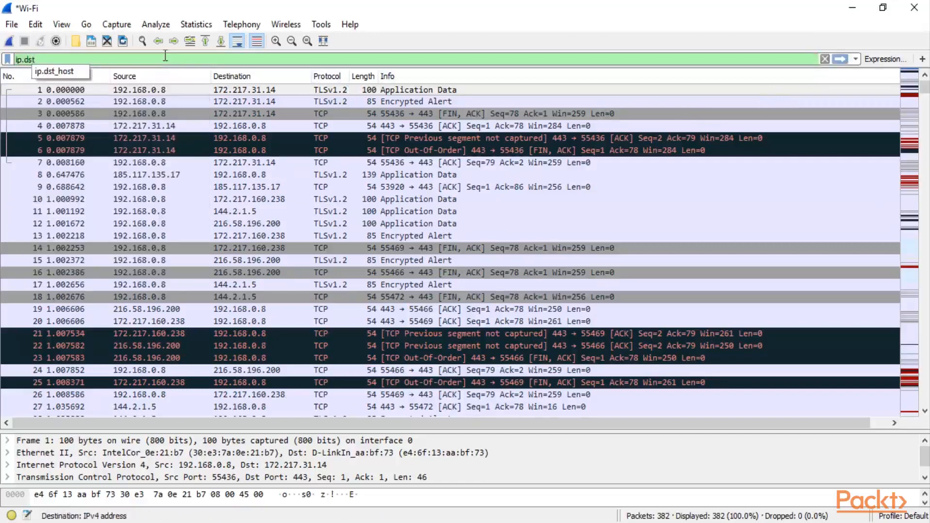
type("==")
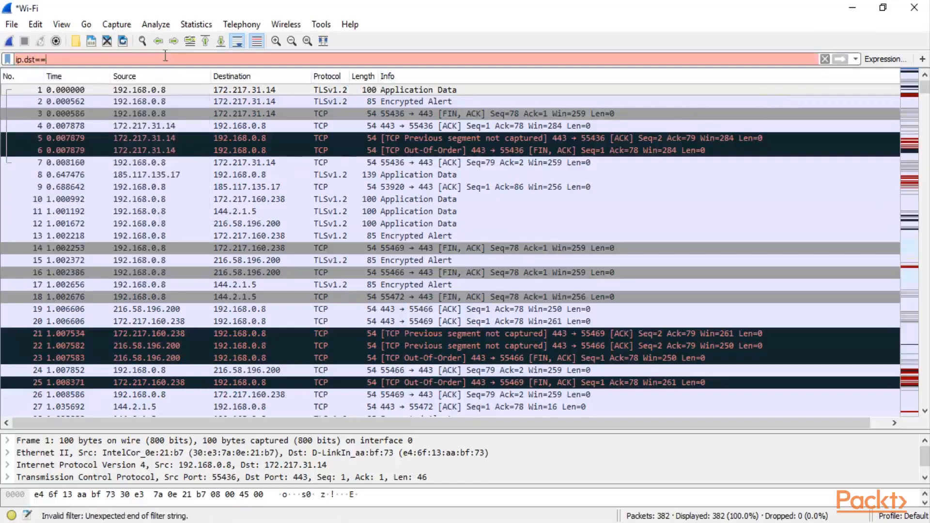
type("192.168.0.")
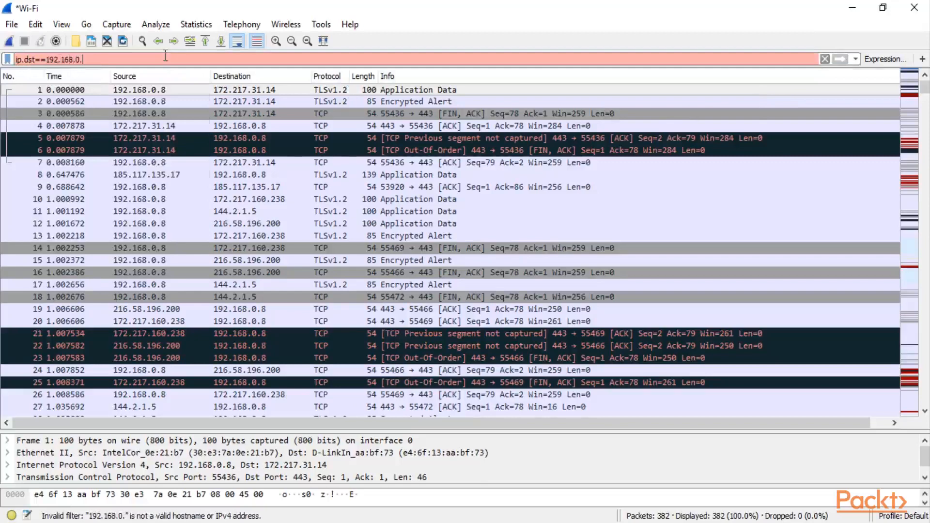
type("8")
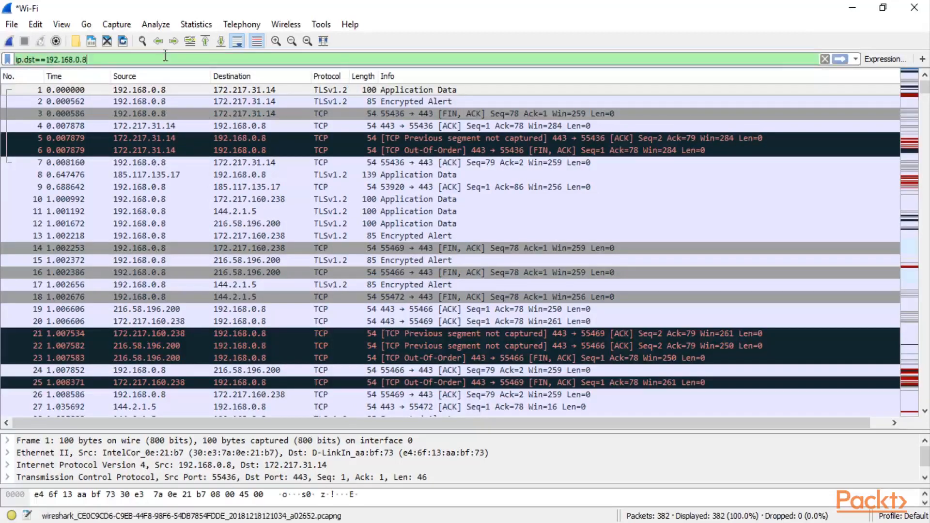
key("Return")
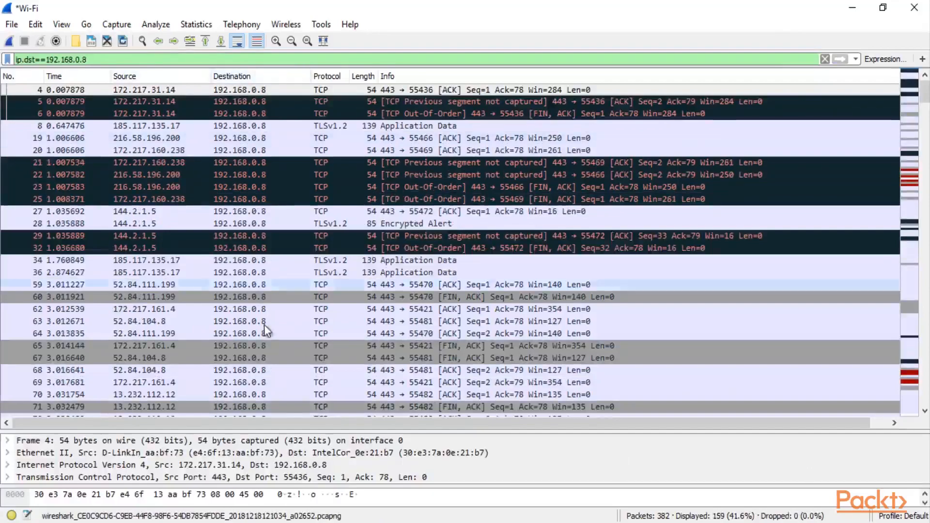
mouse_move(925, 94)
left_mouse_down()
mouse_move(926, 339)
mouse_move(925, 92)
left_mouse_up()
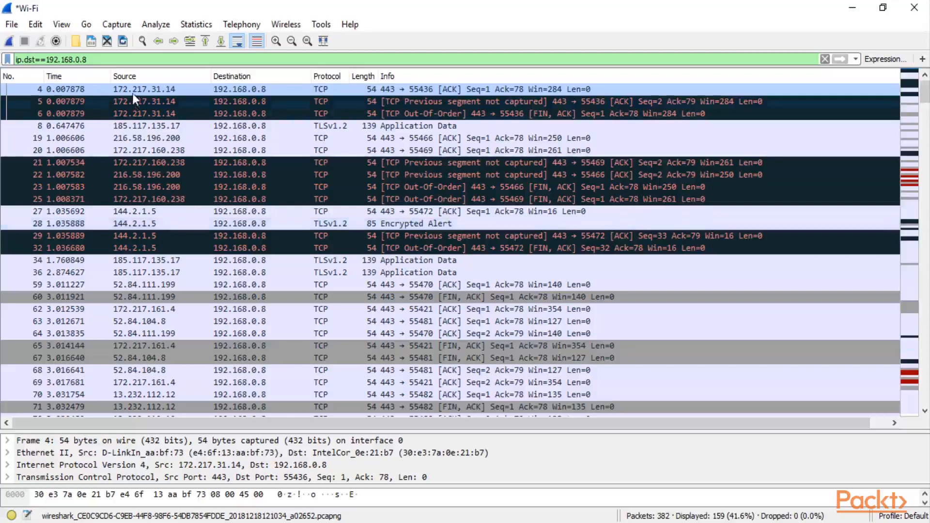
left_click(258, 101)
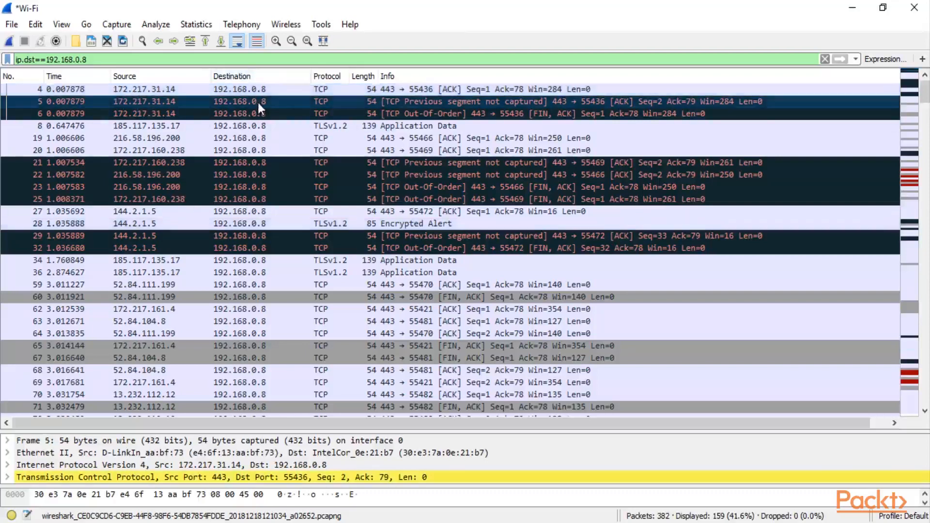
Replace the destination filter with ip.addr==192.168.0.8 and apply it to the packet list
left_click(98, 57)
left_click_drag(98, 57, 7, 68)
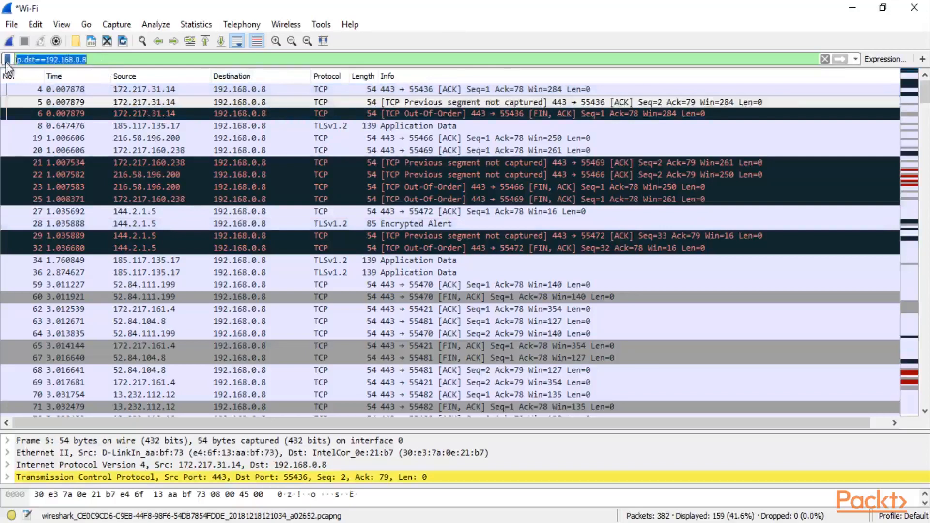
key("BackSpace")
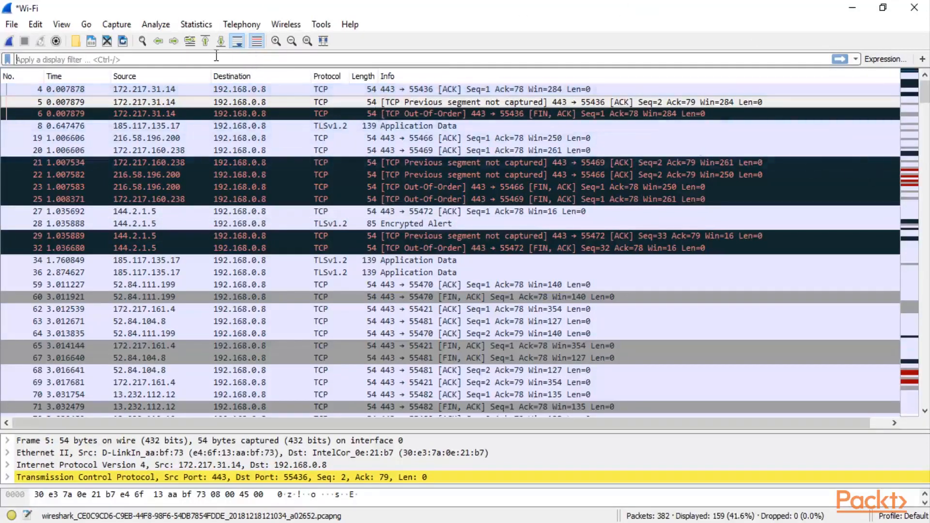
type("ip.")
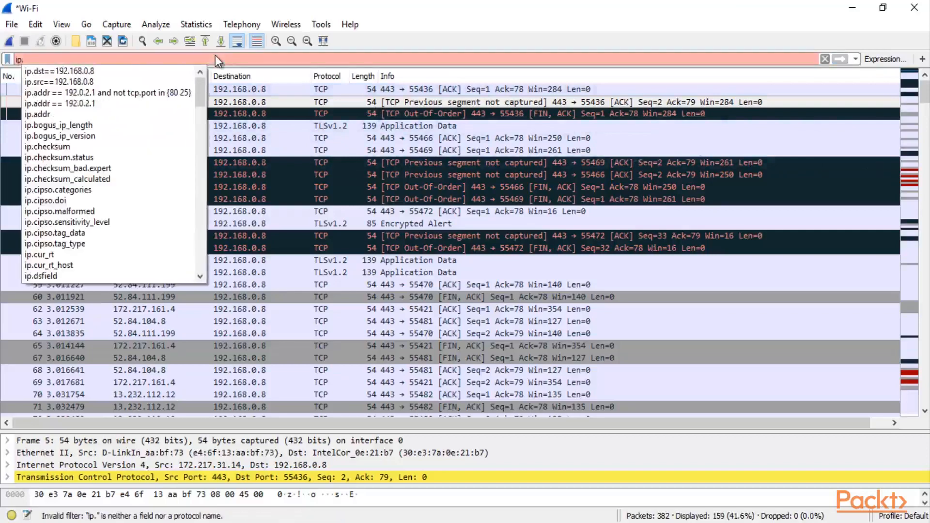
type("addr==")
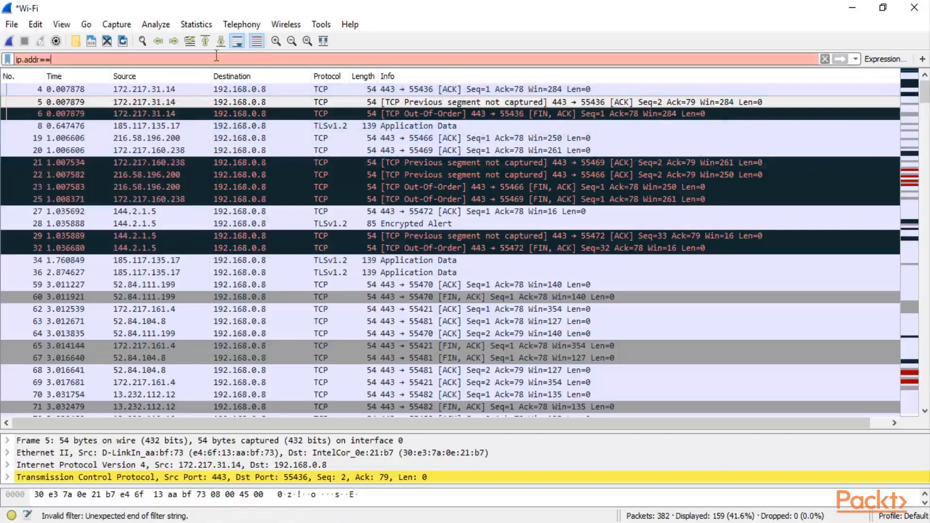
type("192")
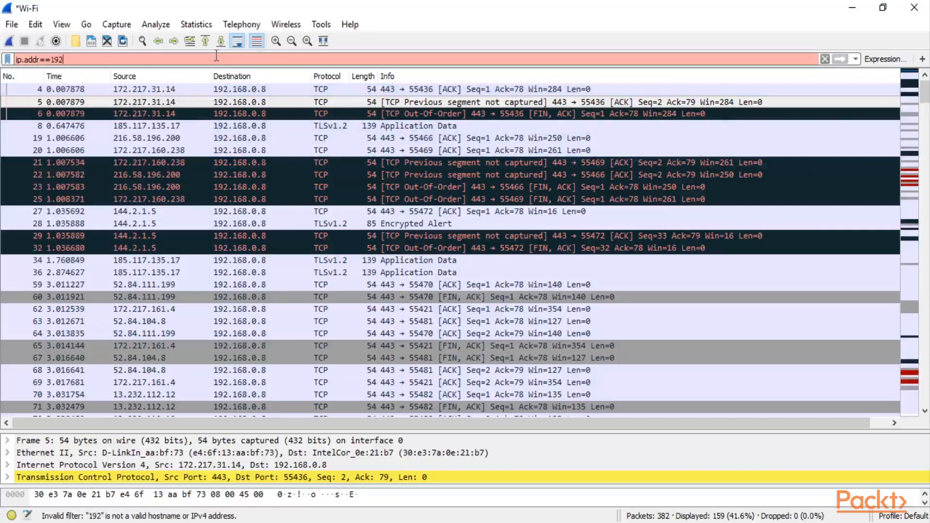
type(".168.0.8")
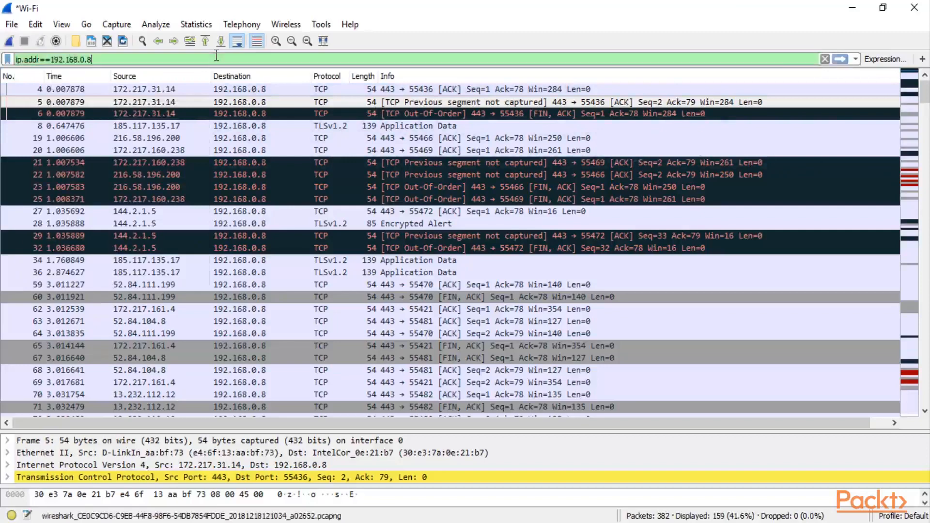
key("Return")
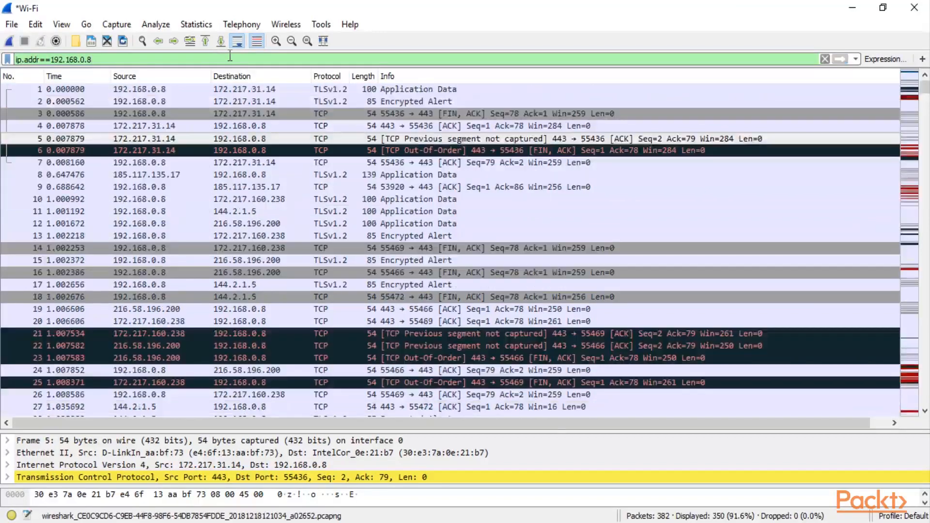
Look through the filtered packets, selecting packets 1 and 19 to compare their source and destination addresses
left_click(925, 89)
mouse_move(925, 89)
left_mouse_down()
mouse_move(927, 395)
mouse_move(927, 89)
left_mouse_up()
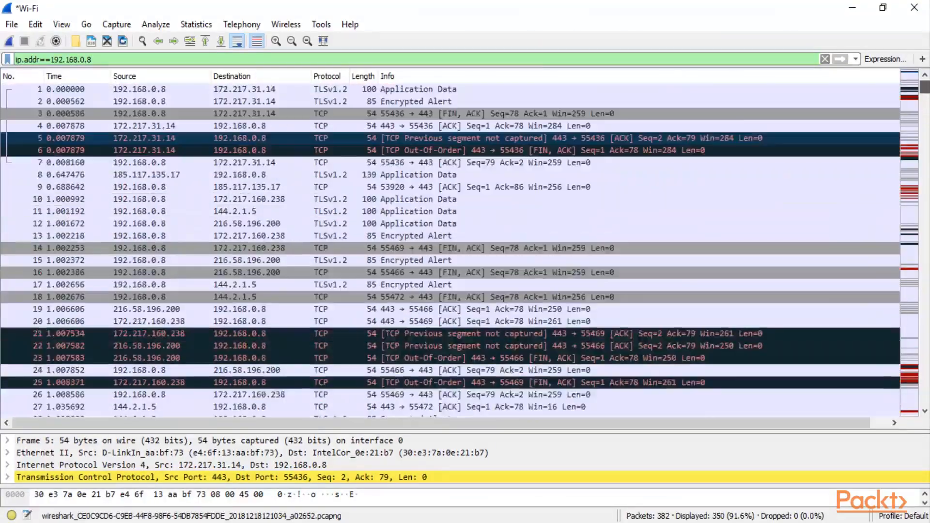
left_click(140, 92)
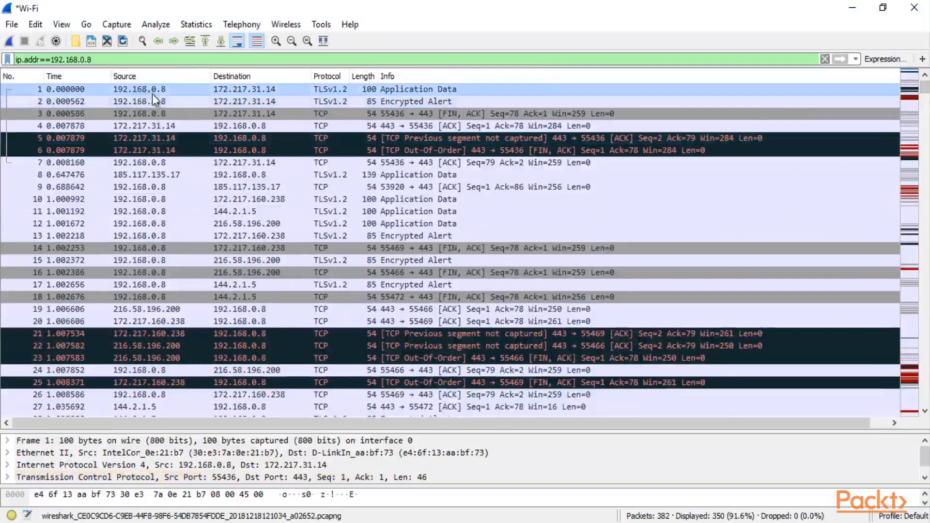
left_click(258, 308)
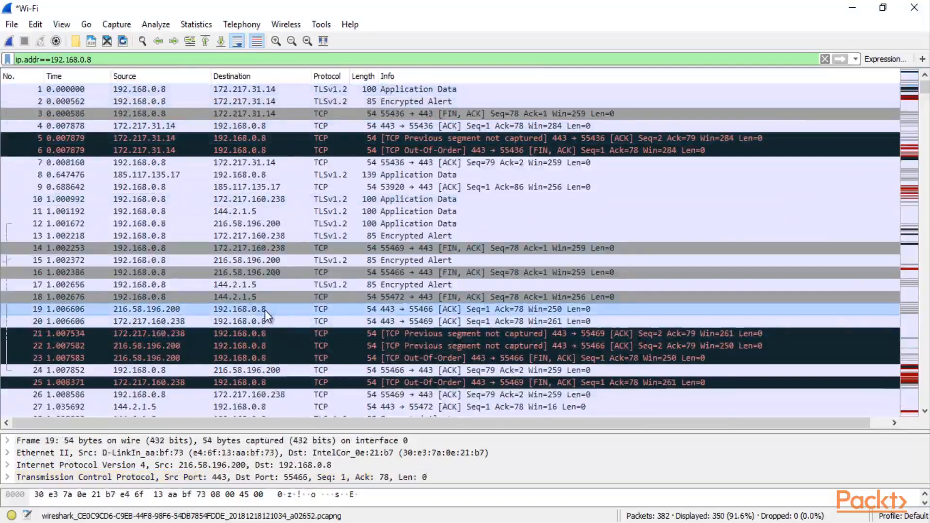
left_click_drag(25, 59, 41, 59)
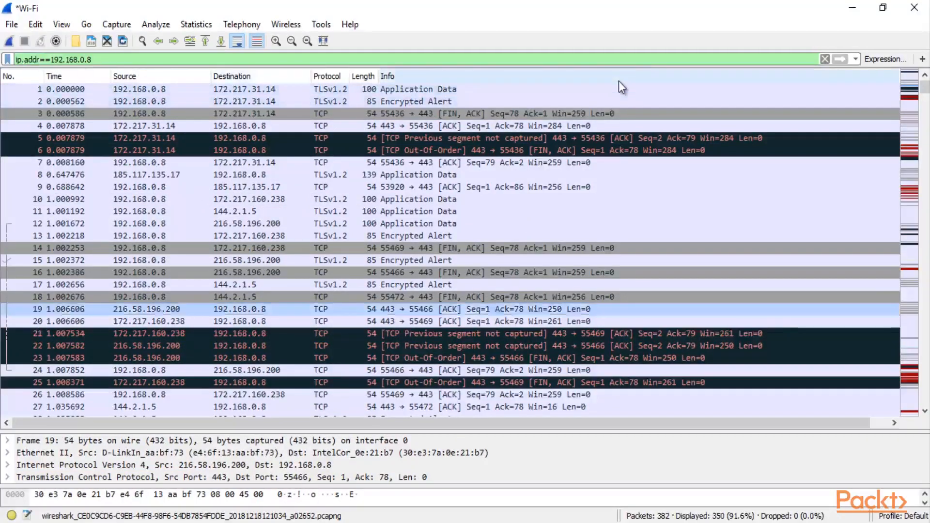
Sort the filtered packets by the Info column and review the list against the address in the filter
left_click(618, 77)
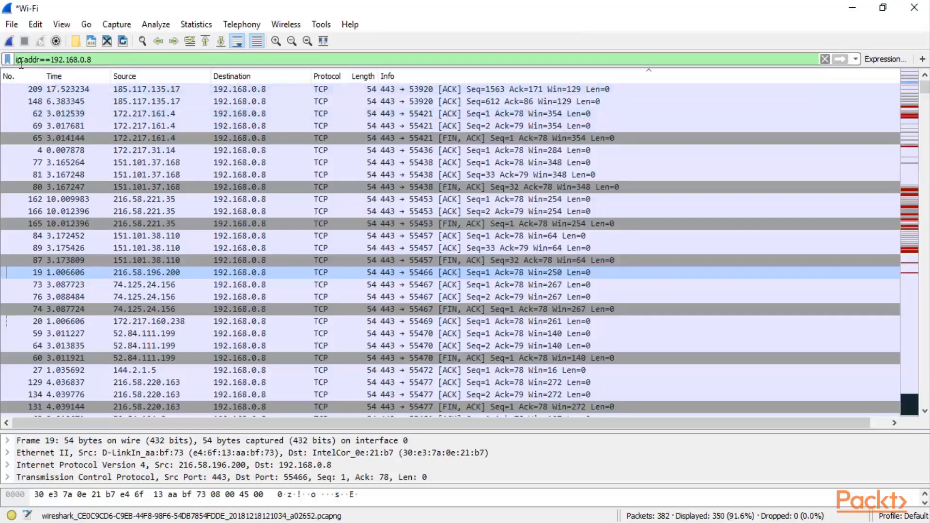
left_click_drag(99, 59, 52, 58)
left_click(132, 56)
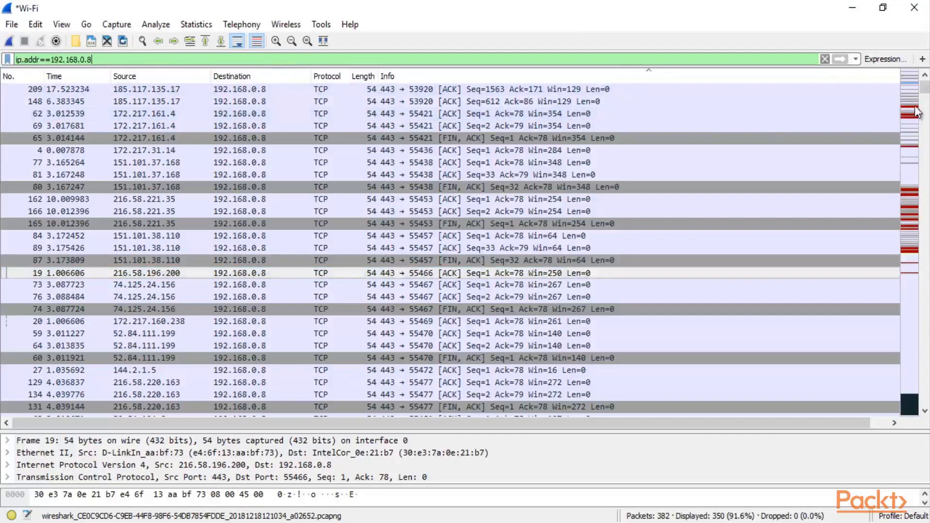
mouse_move(925, 87)
left_mouse_down()
mouse_move(925, 246)
mouse_move(926, 88)
left_mouse_up()
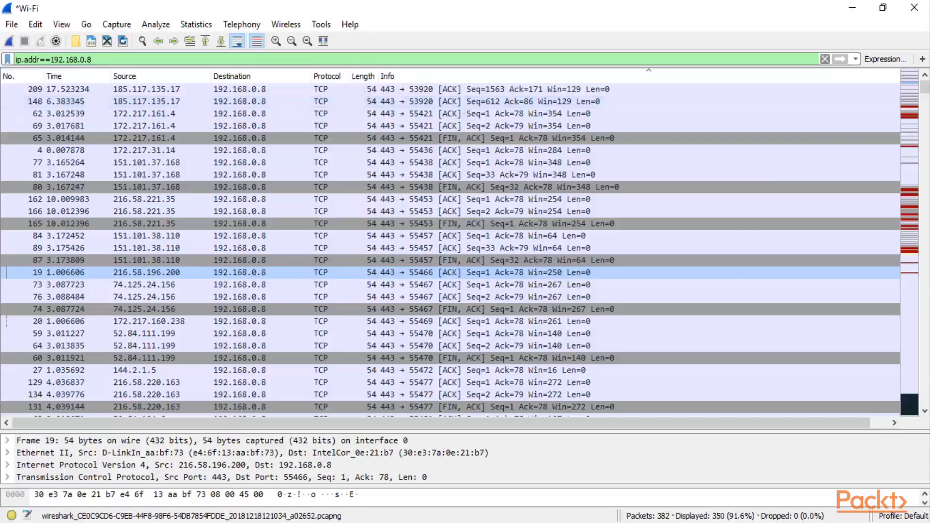
Clear the IP address filter and apply the display filter tcp.port==80
left_click(825, 59)
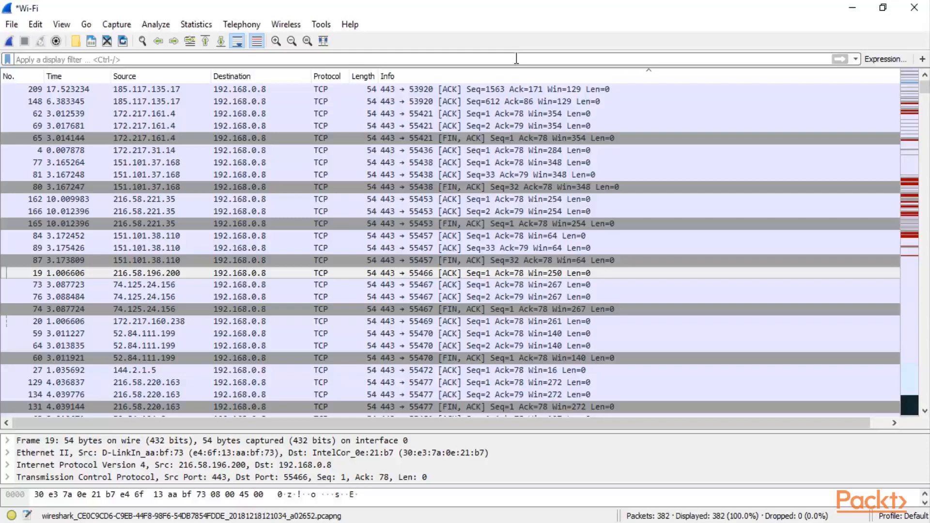
type("tc")
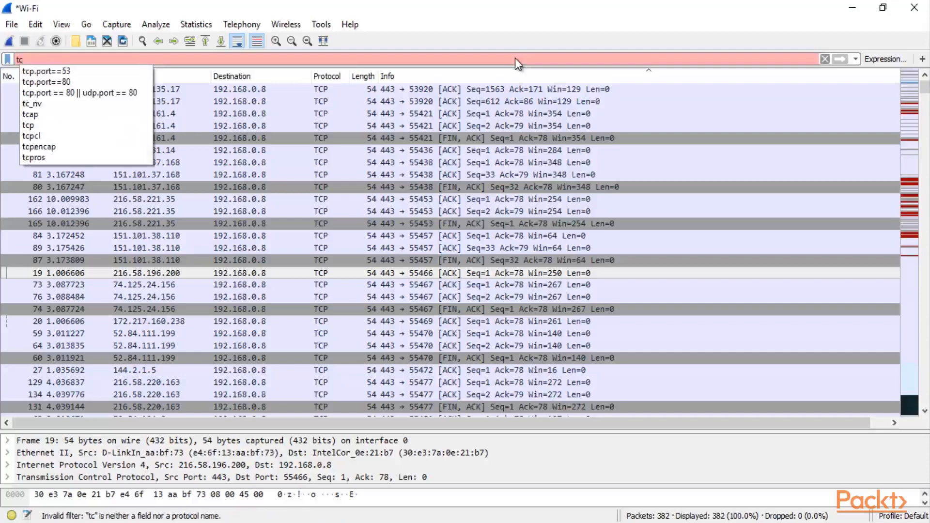
type("p.po")
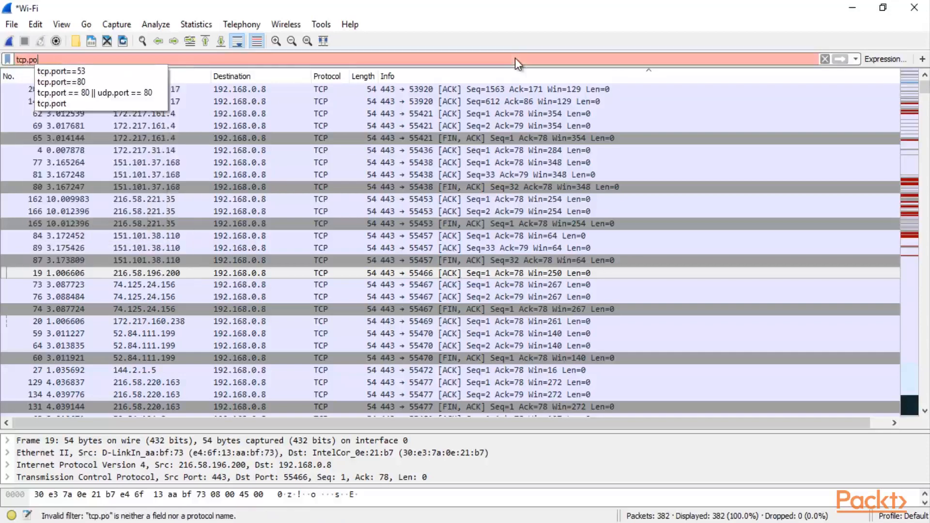
type("rt==80")
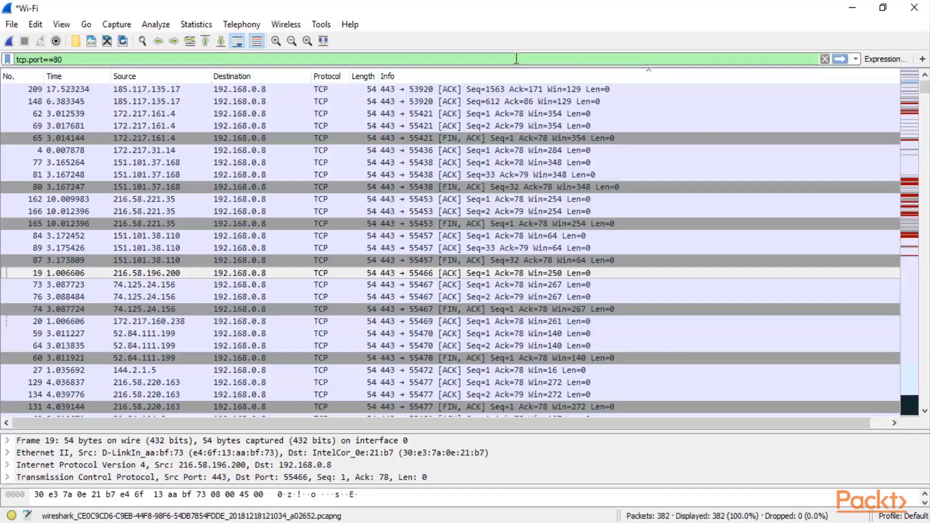
key("Return")
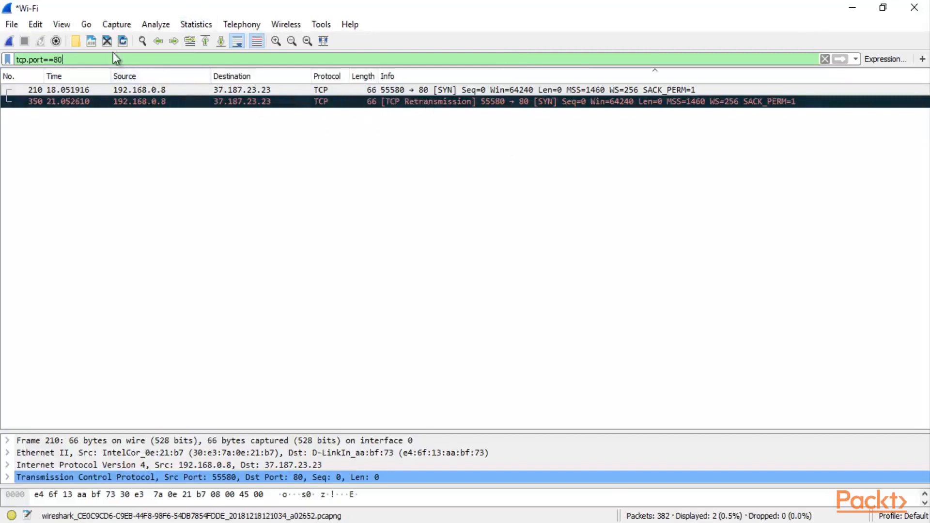
Remove the TCP port filter so that all captured packets are listed again
key("BackSpace")
key("BackSpace")
key("BackSpace")
key("BackSpace")
key("BackSpace")
key("BackSpace")
key("BackSpace")
key("BackSpace")
key("BackSpace")
key("BackSpace")
key("BackSpace")
key("BackSpace")
key("Return")
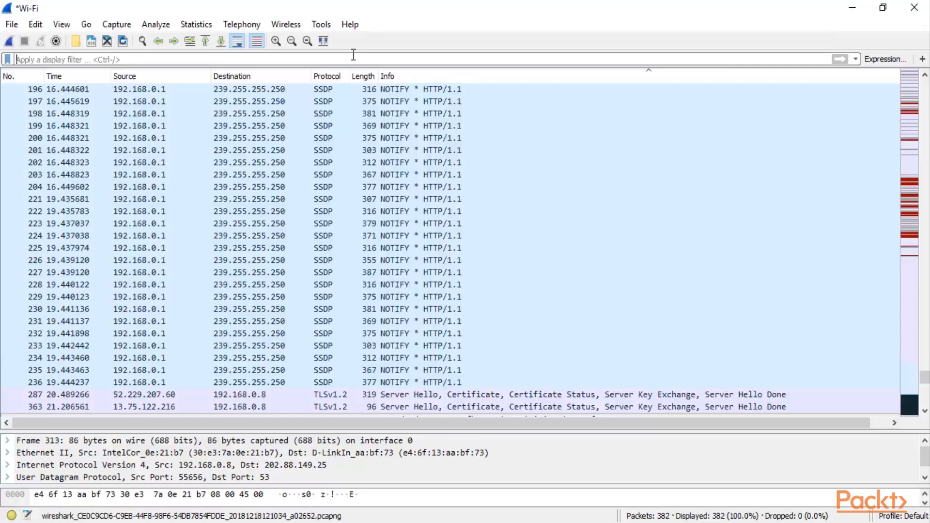
Apply the display filter udp.port==53 to the captured packets
type("udp")
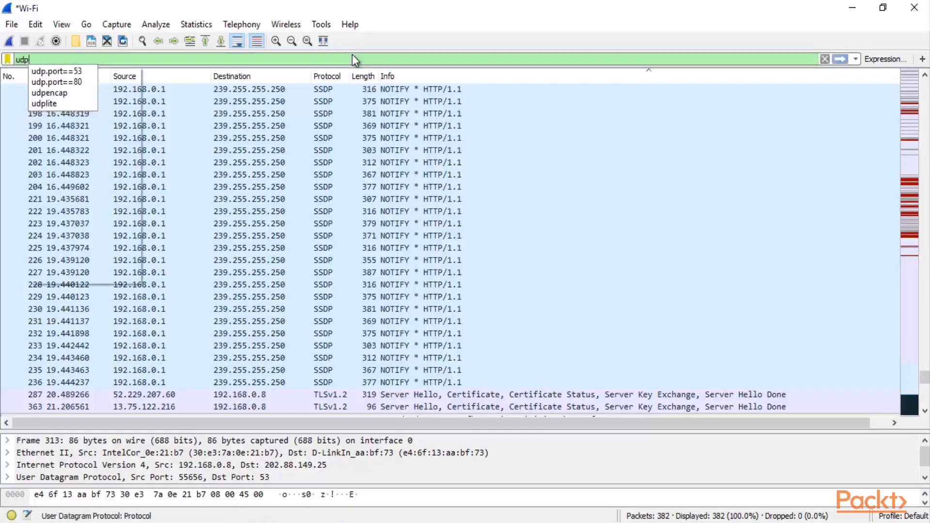
type(".port==")
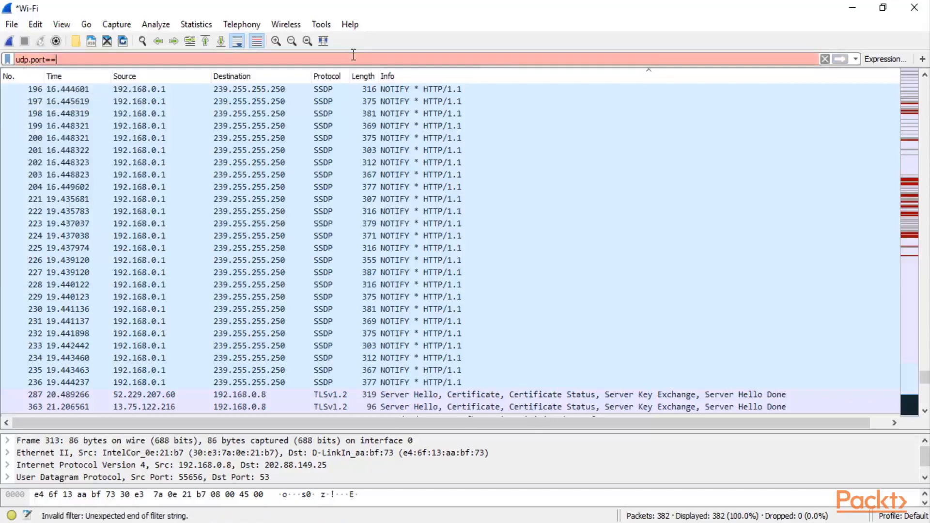
type("53")
key("Return")
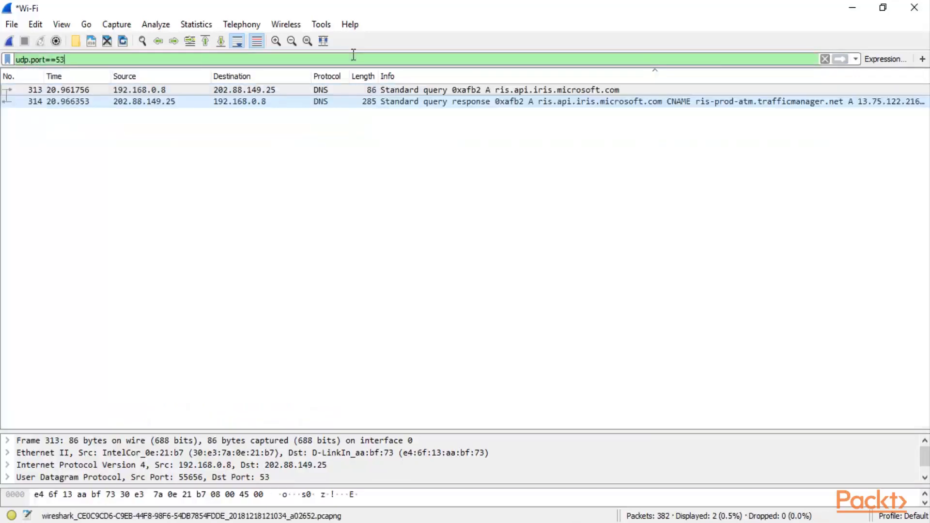